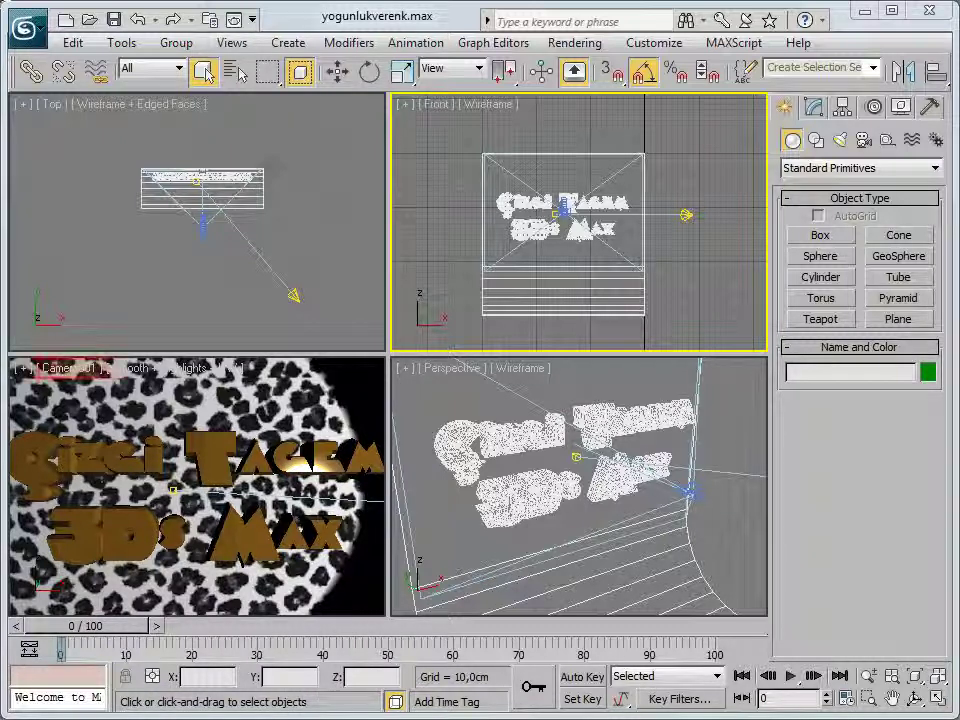
- Switch the Camera001 view to ActiveShade, then select Spot001 with Select and Move
left_click(73, 370)
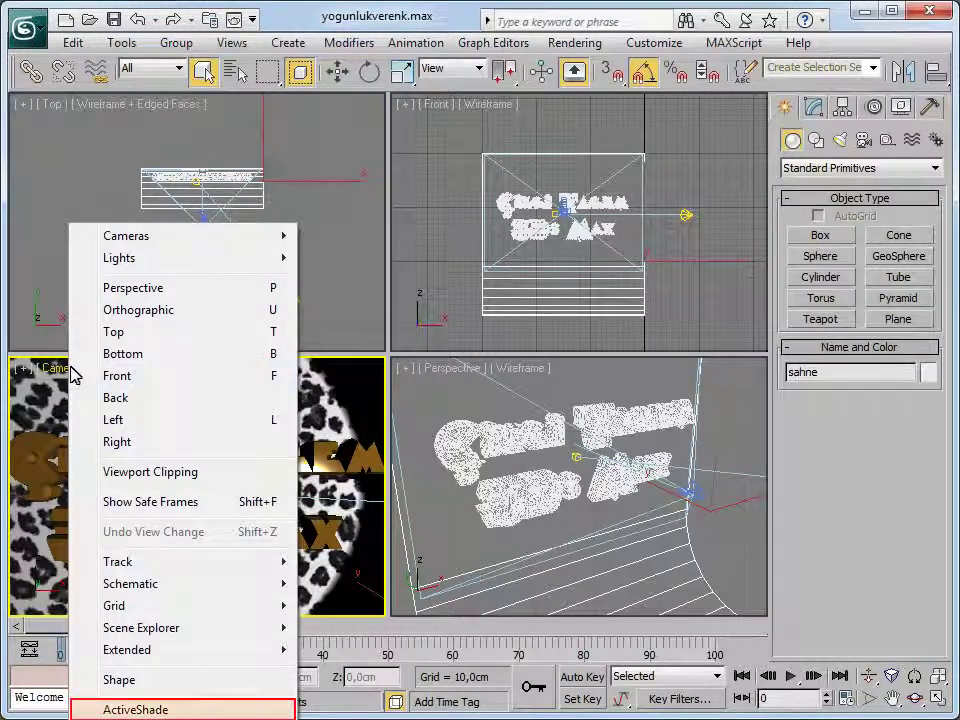
left_click(136, 709)
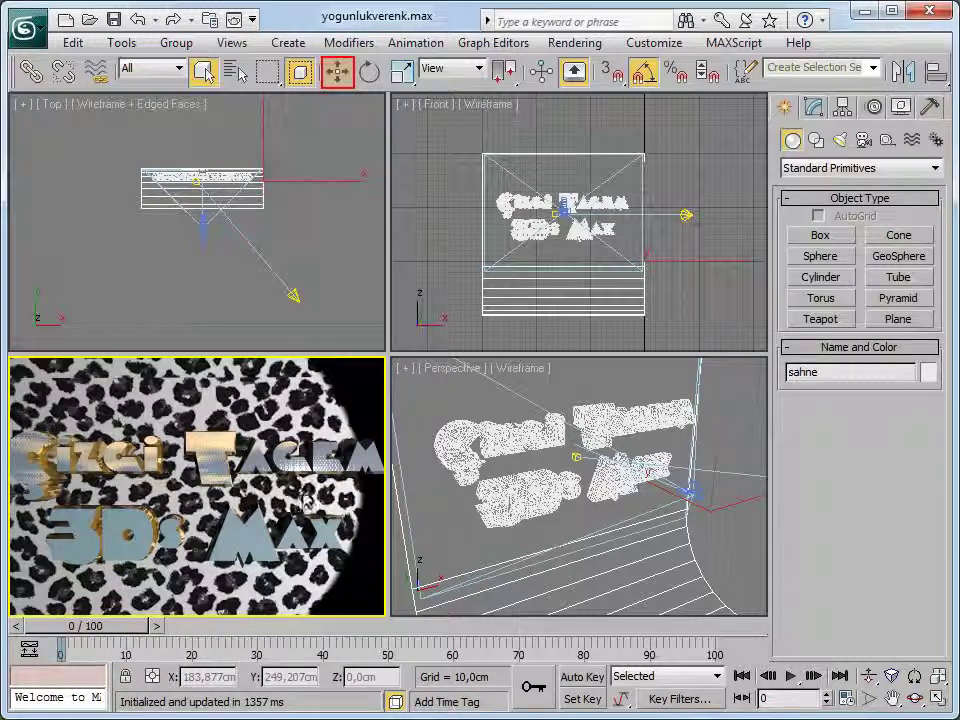
left_click(337, 71)
left_click(686, 215)
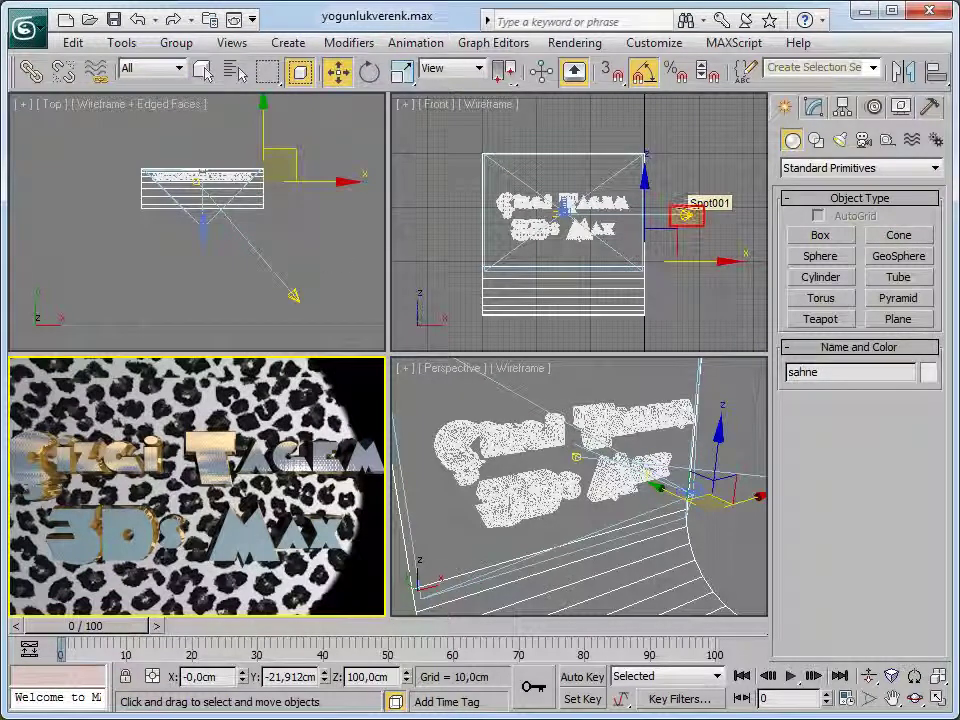
- Raise Spot001 slightly in the Front view and show its parameters in a widened Modify panel
left_click(686, 215)
left_click_drag(686, 215, 688, 133)
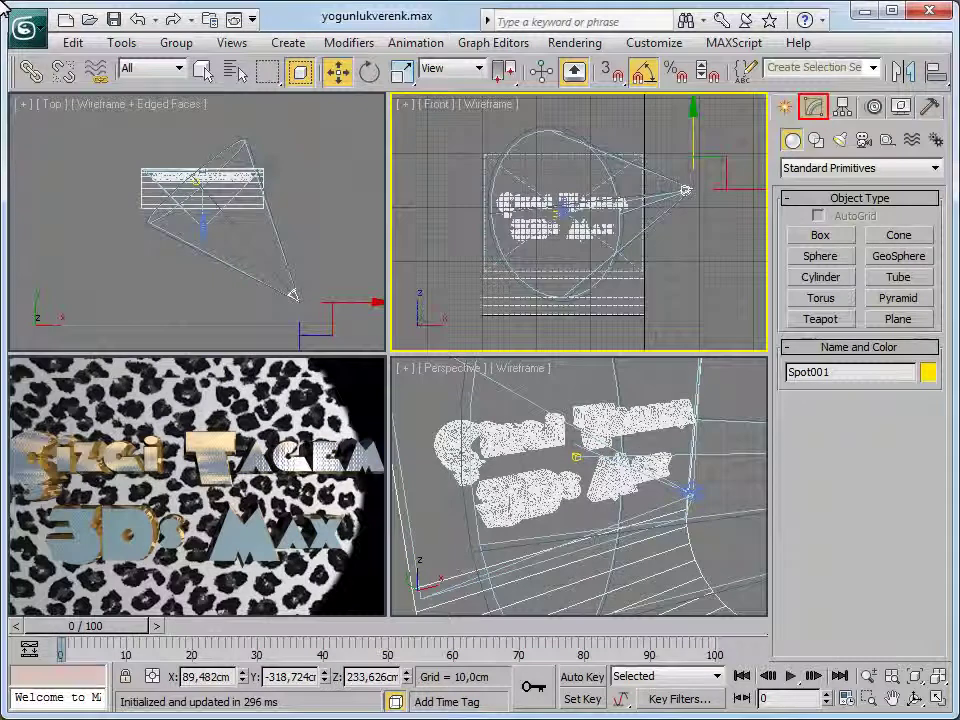
left_click(812, 107)
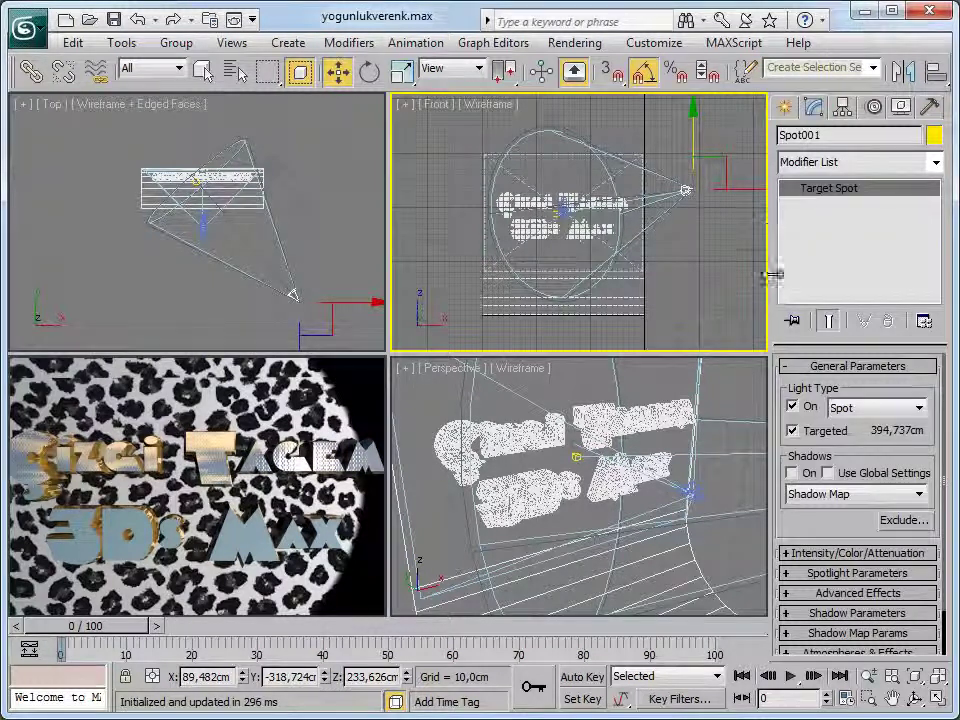
left_click_drag(772, 358, 588, 358)
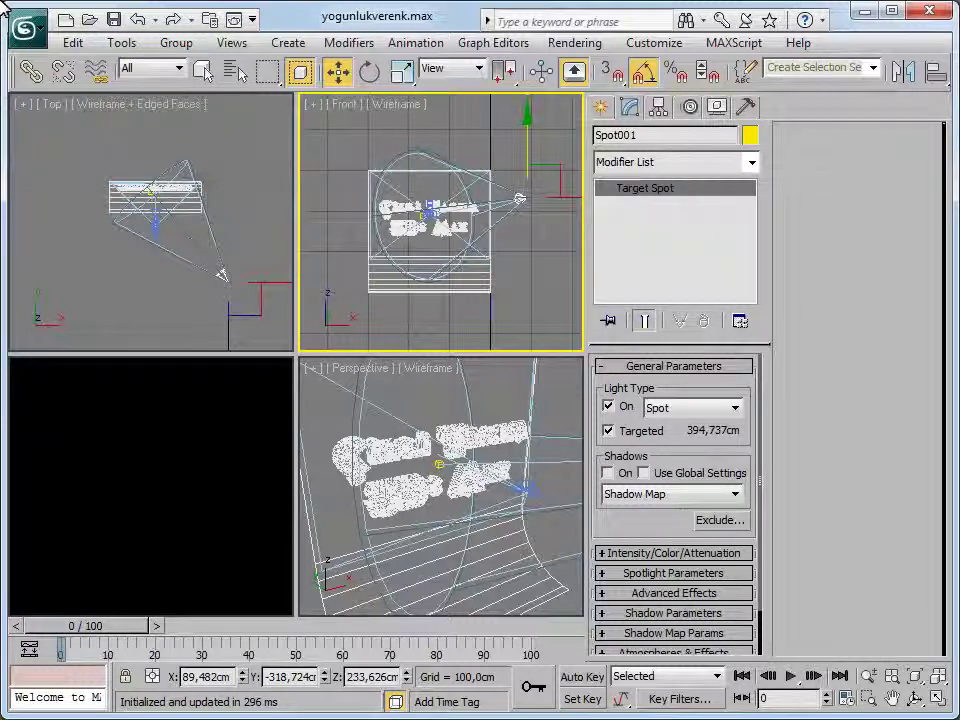
- Expand Intensity/Color/Attenuation and try Multiplier values 1 and 0,5
left_click(655, 560)
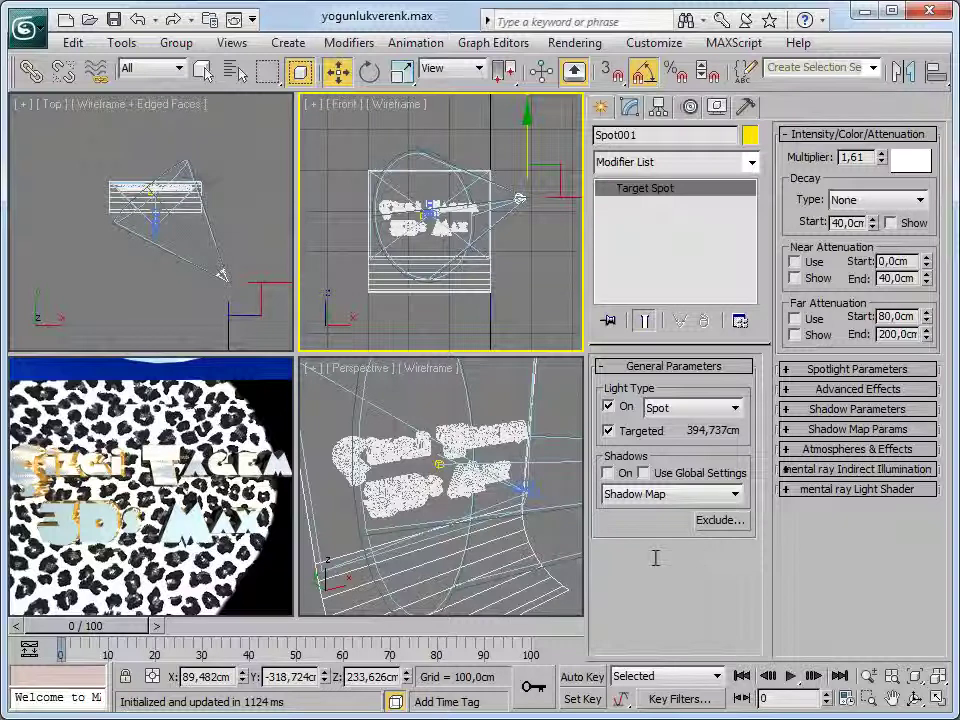
double_click(872, 156)
type("1")
key("Return")
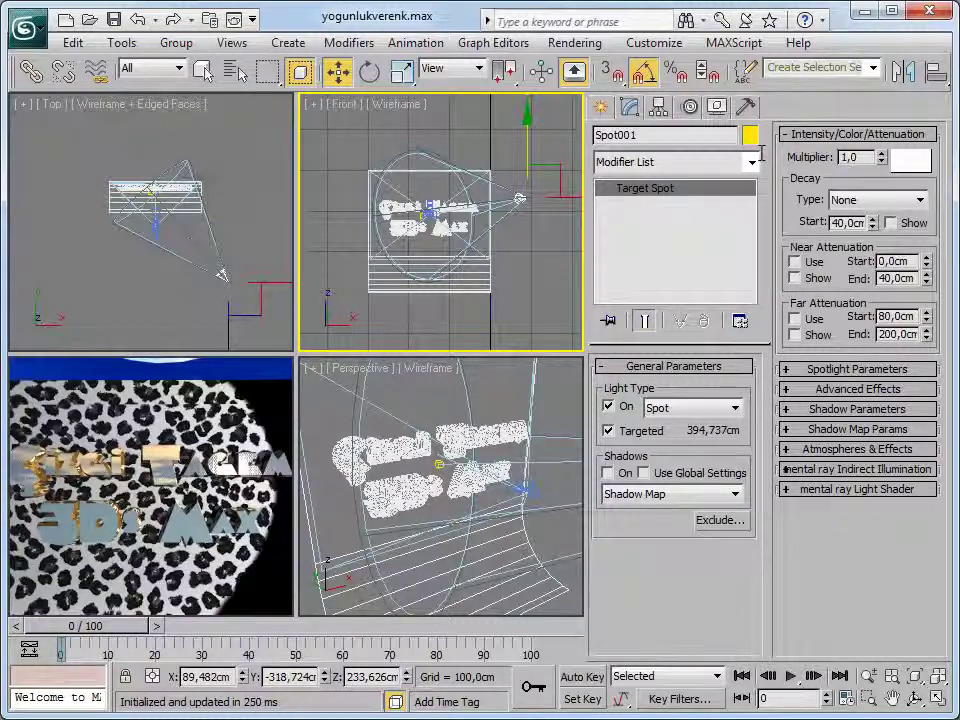
double_click(862, 157)
type("0,5")
key("Return")
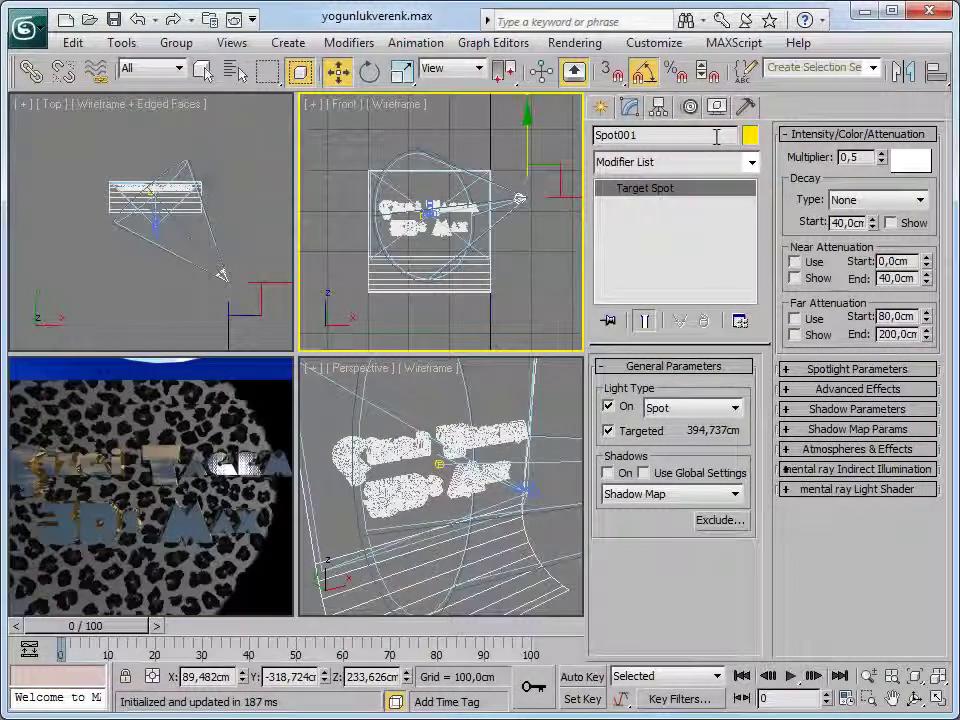
- Try a Multiplier of 2, then settle on 1,1
type("2")
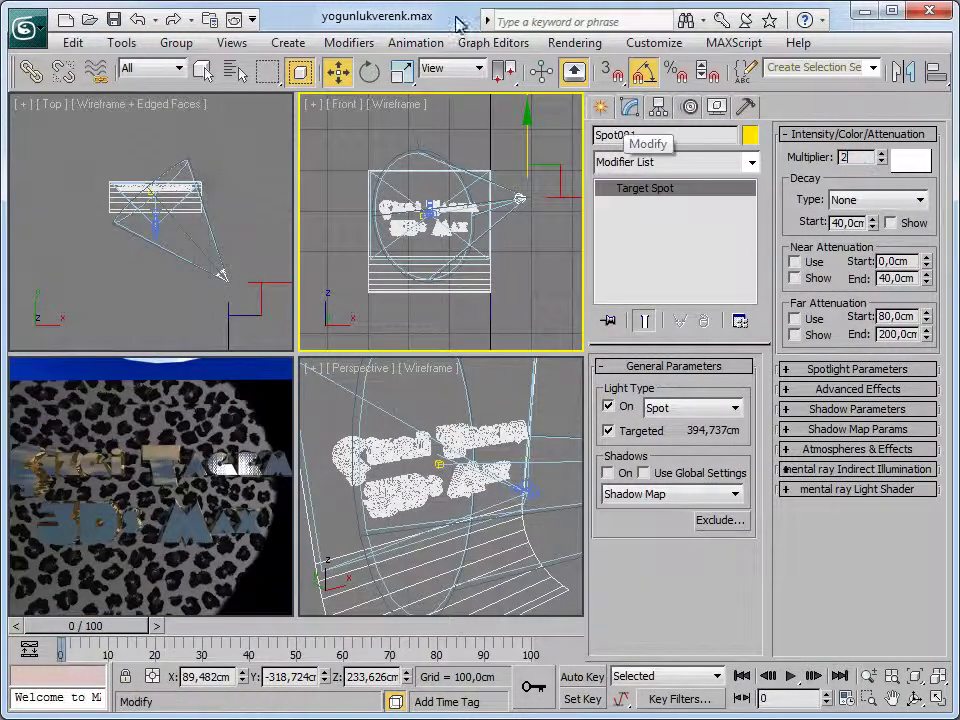
key("Return")
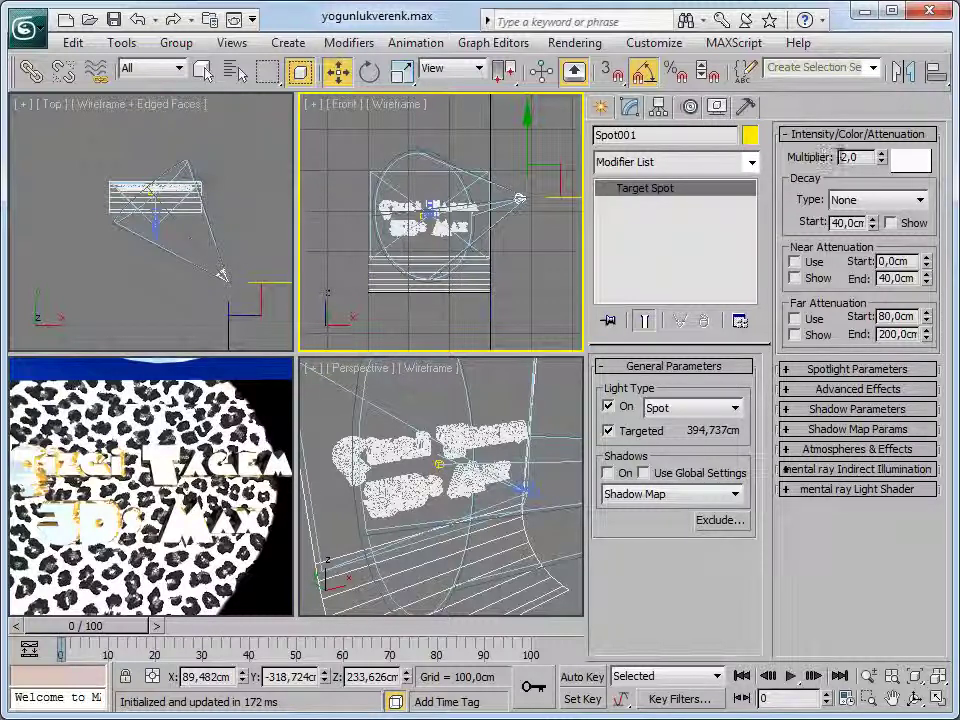
double_click(866, 157)
type("1,1")
key("Return")
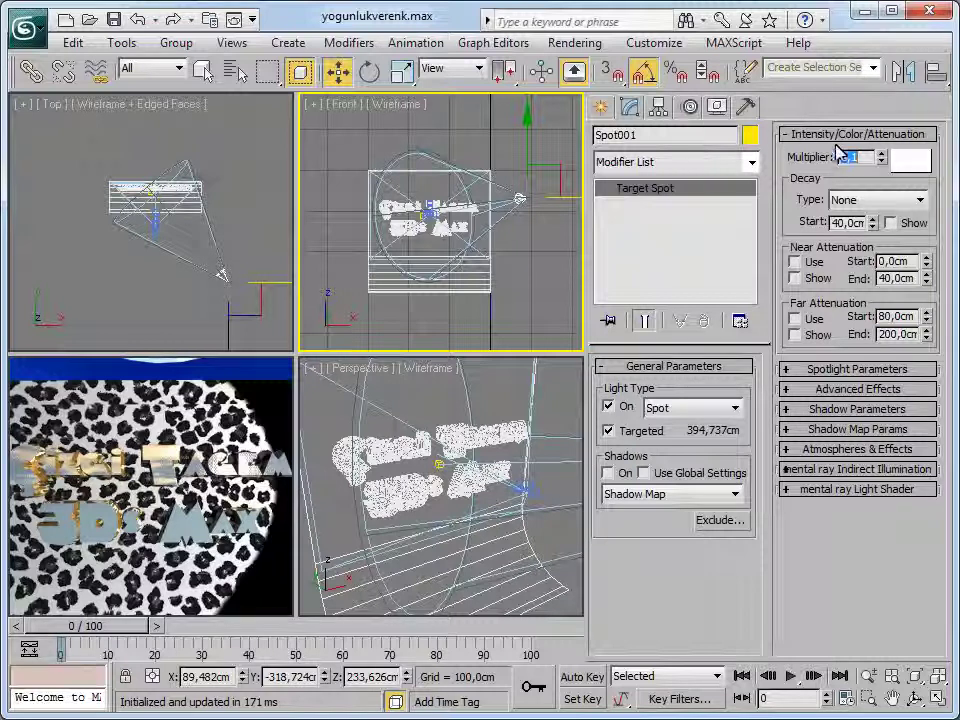
- Tune the light colour's hue and saturation to cream RGB 253, 246, 209 and accept it
left_click(907, 162)
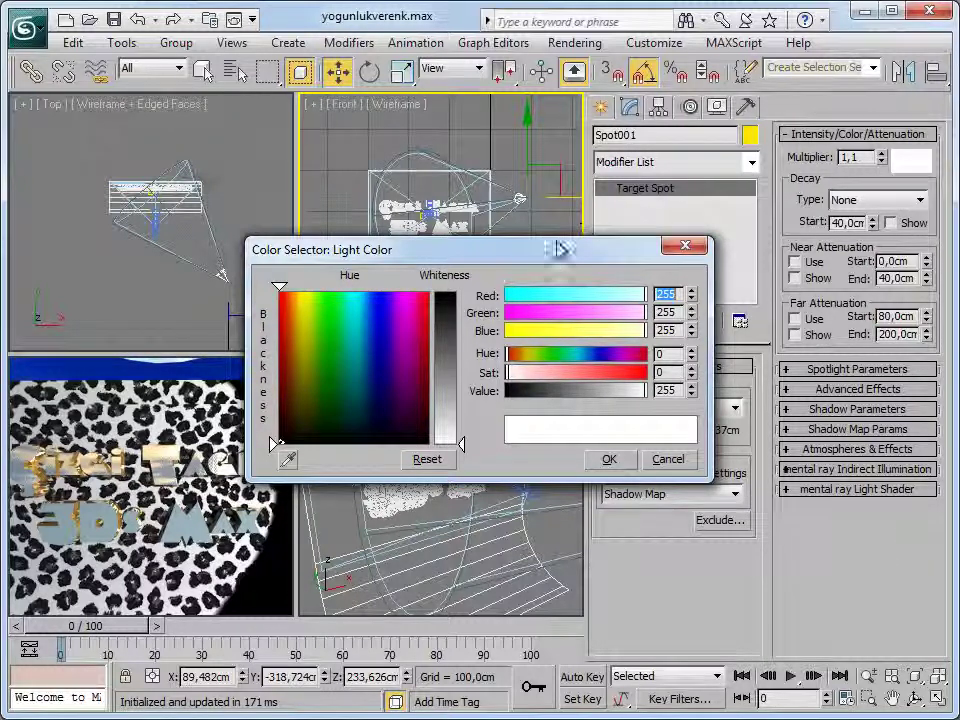
left_click_drag(508, 354, 652, 363)
left_click(427, 293)
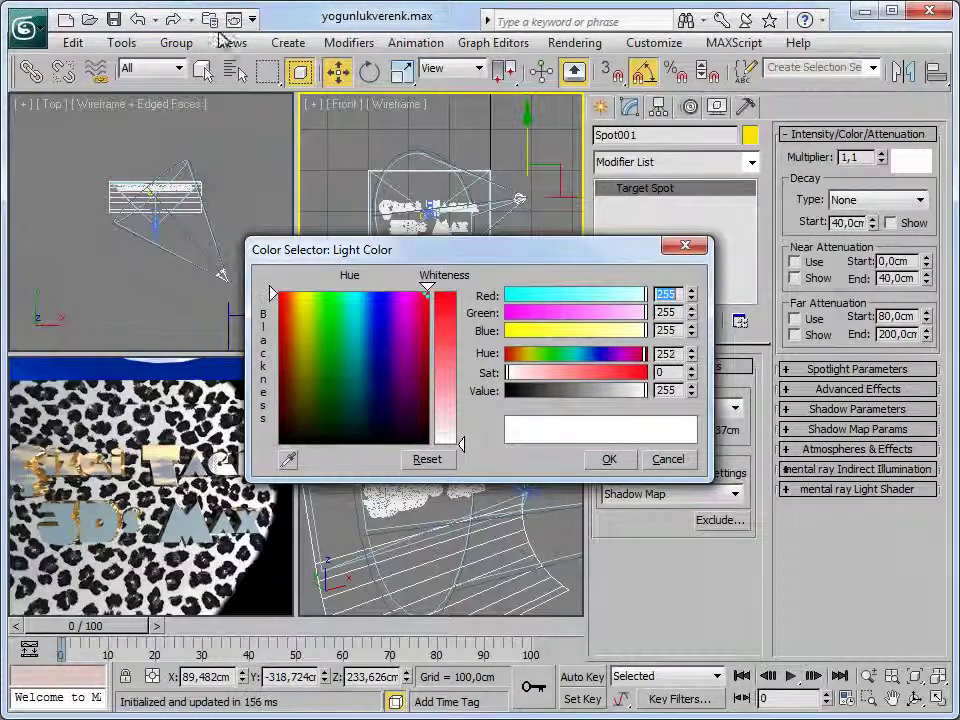
left_click_drag(463, 444, 167, 20)
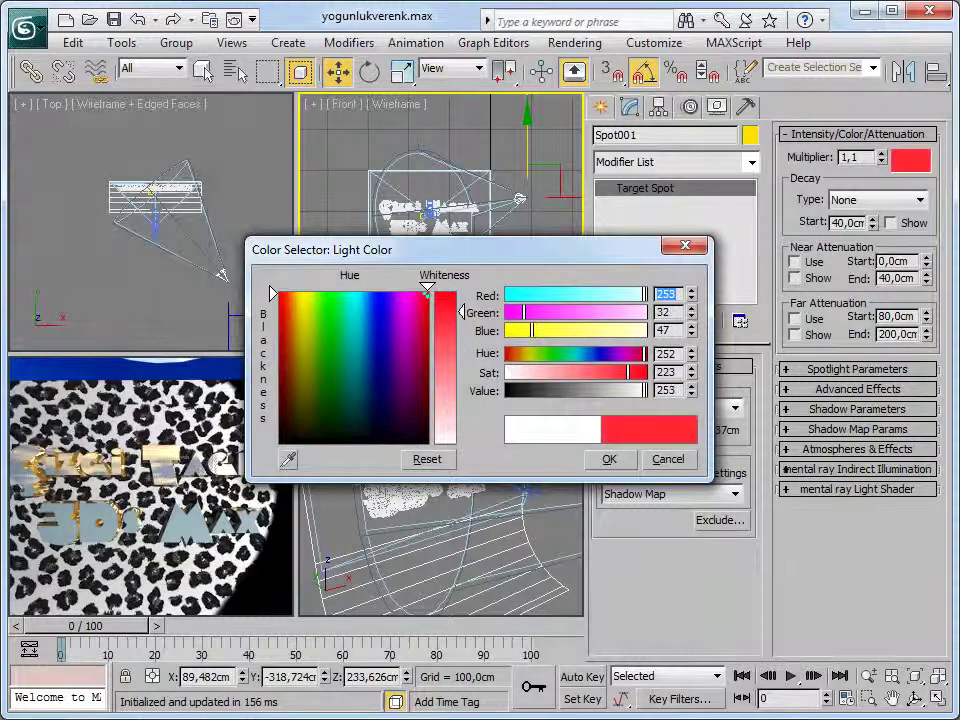
mouse_move(427, 293)
left_mouse_down()
mouse_move(373, 291)
mouse_move(382, 291)
left_mouse_up()
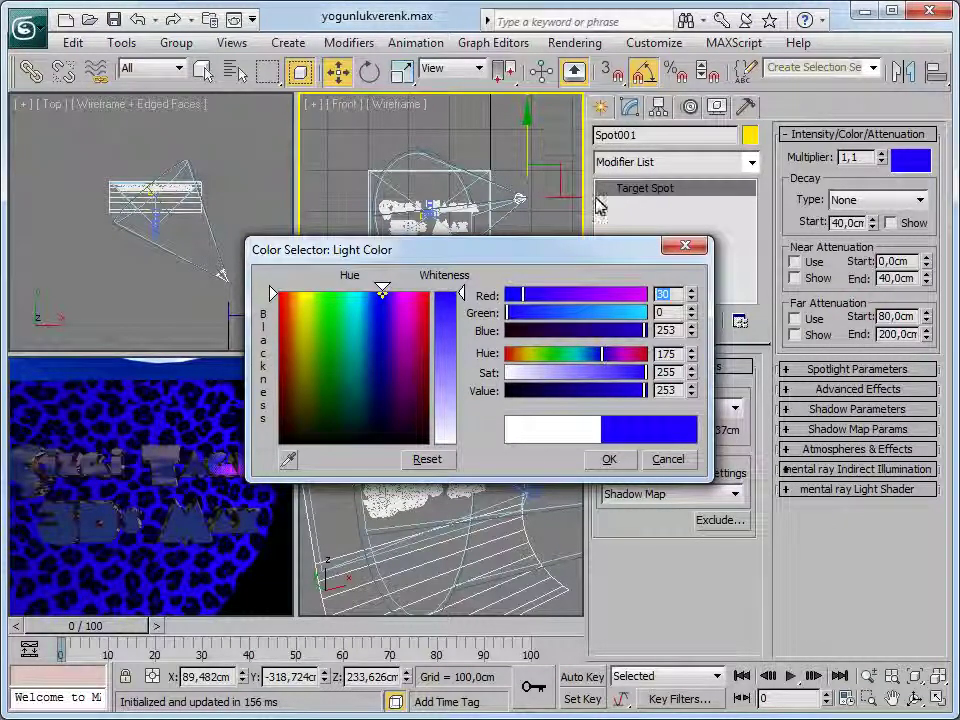
left_click_drag(645, 373, 541, 380)
left_click_drag(596, 358, 530, 358)
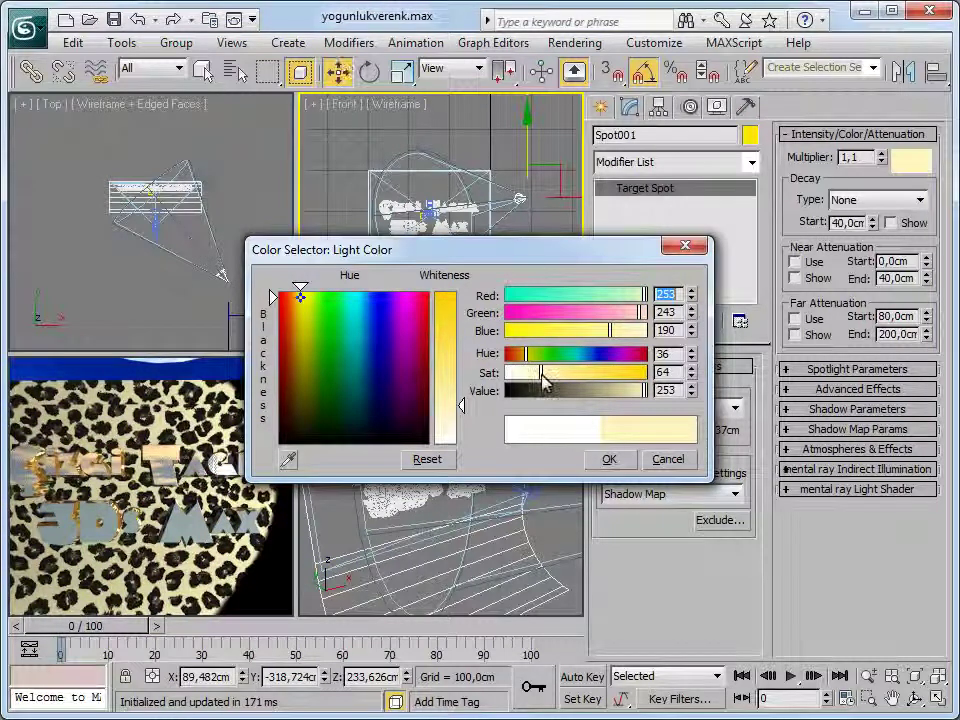
left_click_drag(543, 381, 530, 375)
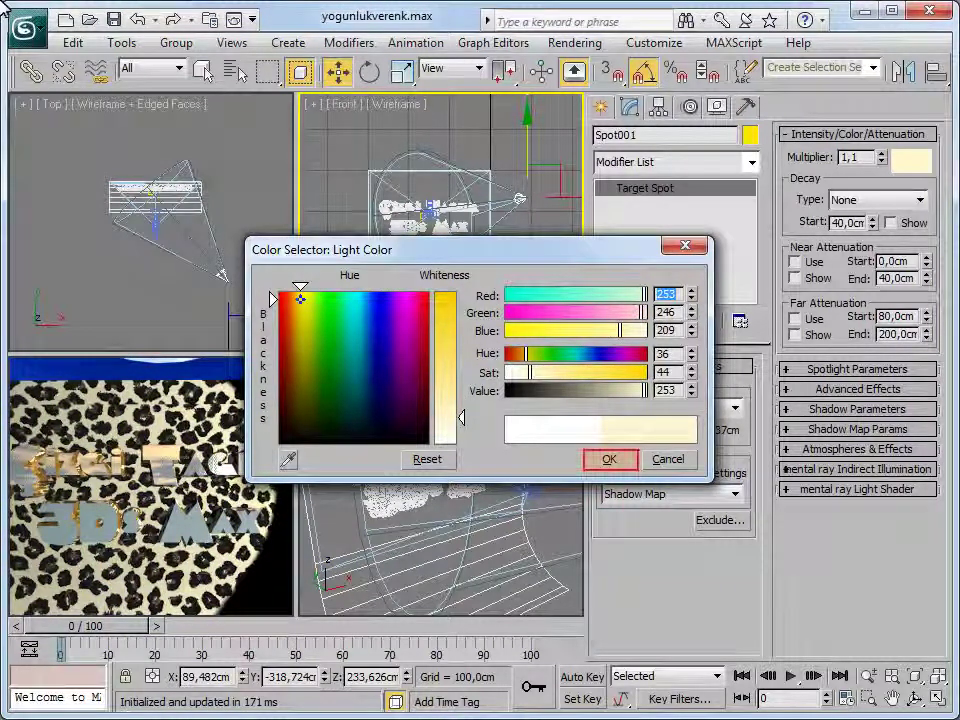
left_click(609, 459)
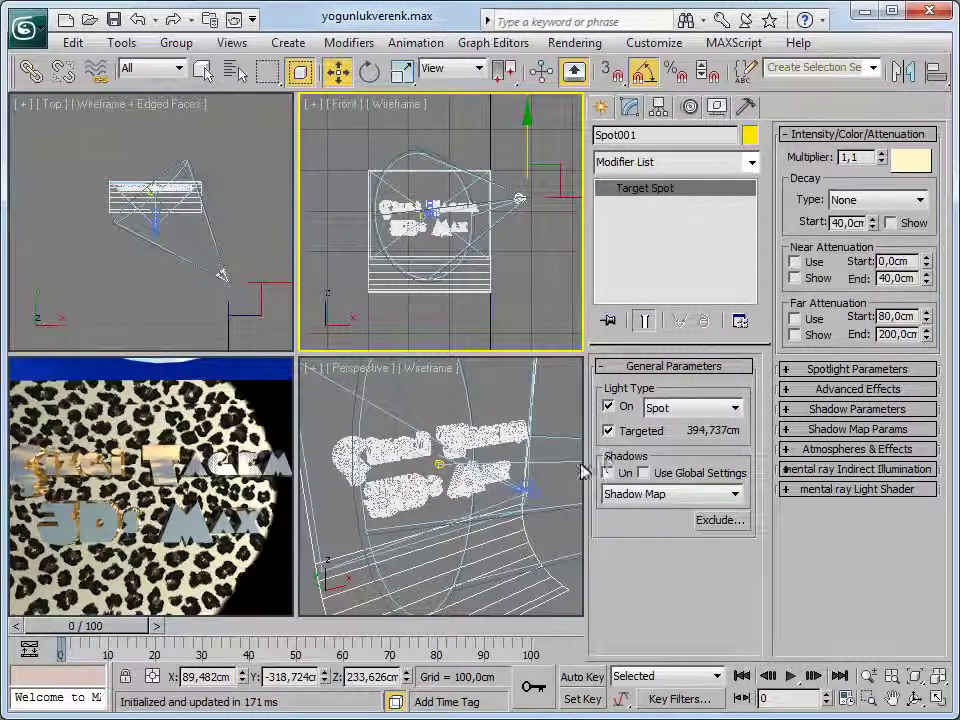